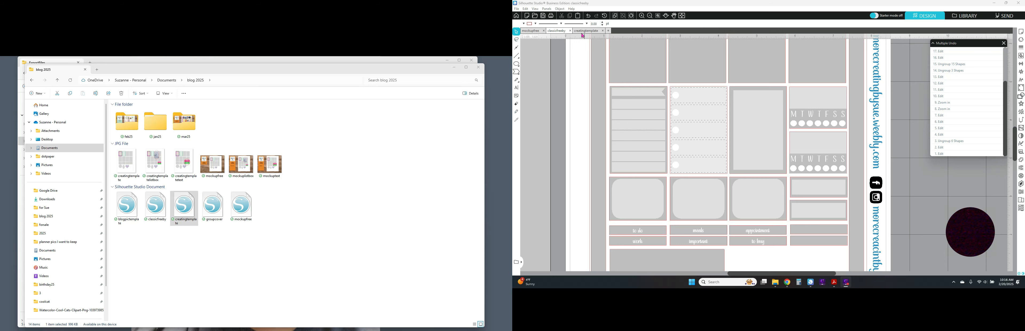
In the creatingtemplate document, duplicate the leftmost small grey box below the tall boxes and shorten the copy to about half height.
click(583, 32)
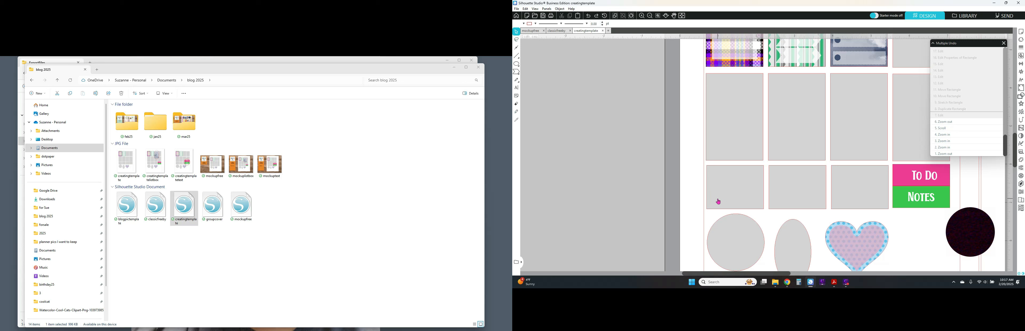
click(516, 65)
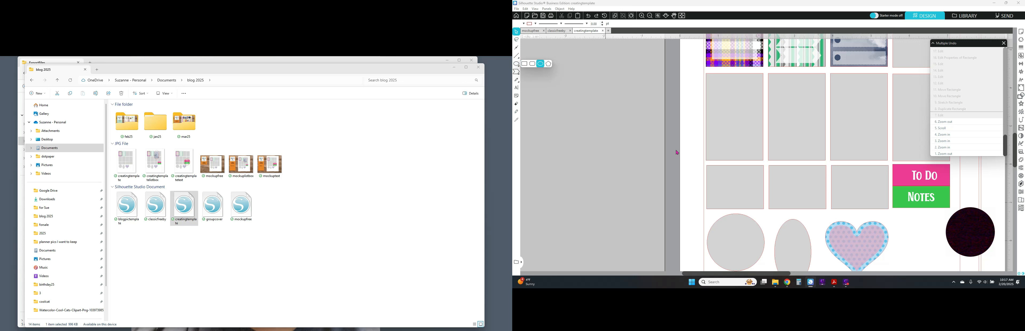
click(739, 179)
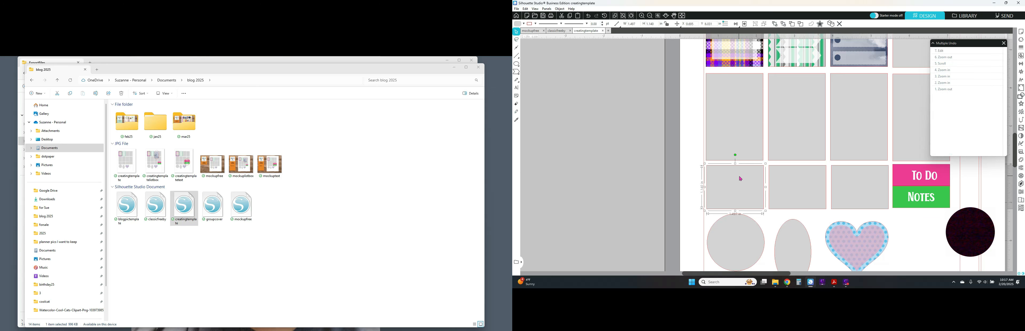
click(831, 25)
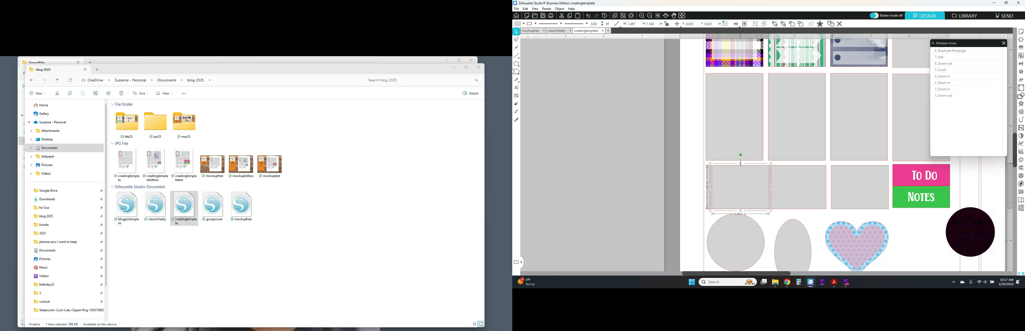
drag(739, 172, 737, 187)
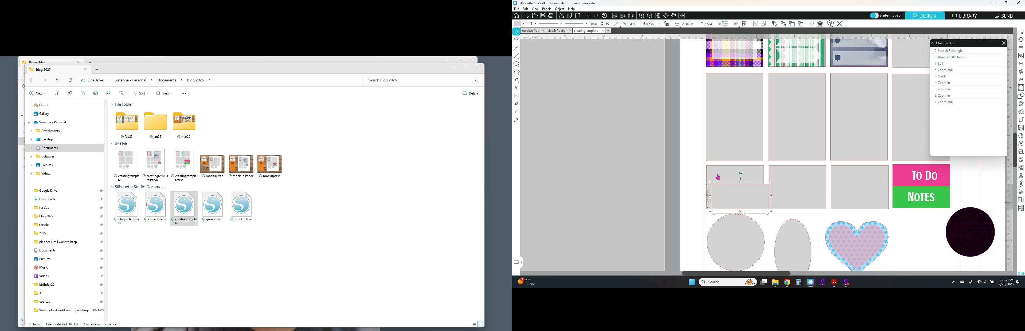
Align the half-height copy with the original box so it covers that box's lower half.
click(694, 192)
drag(723, 198, 723, 199)
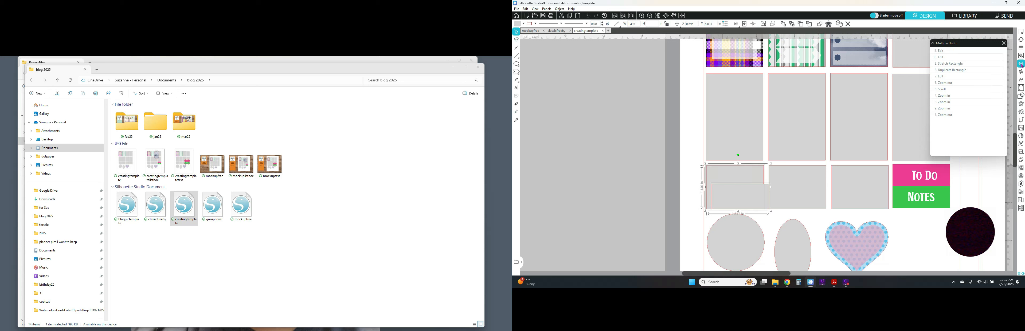
click(1021, 65)
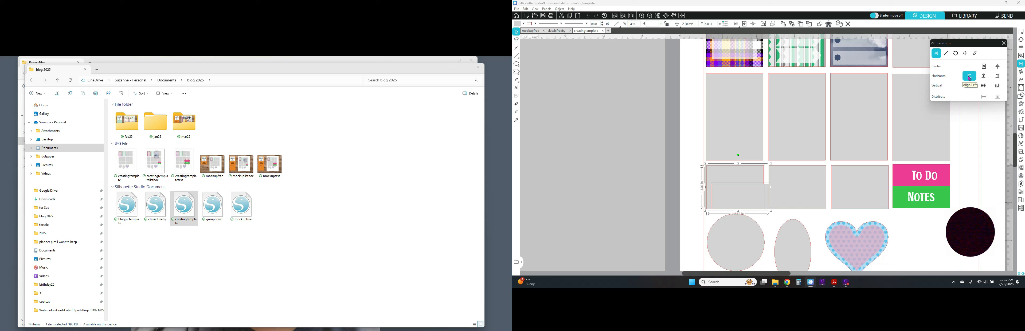
click(969, 76)
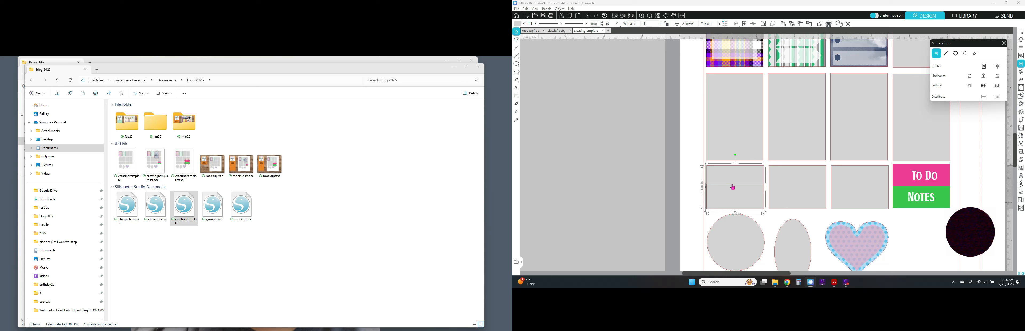
Remove the red outline from the half-height box.
click(688, 198)
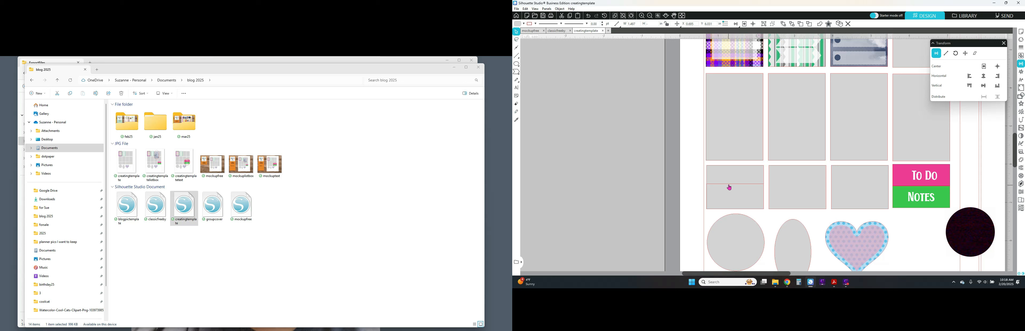
click(729, 187)
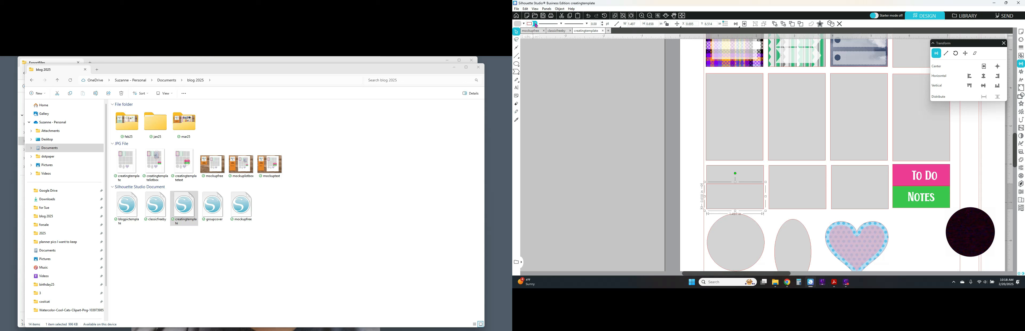
click(535, 24)
Set the fill transparency of the full-size box behind it to 50%.
click(756, 173)
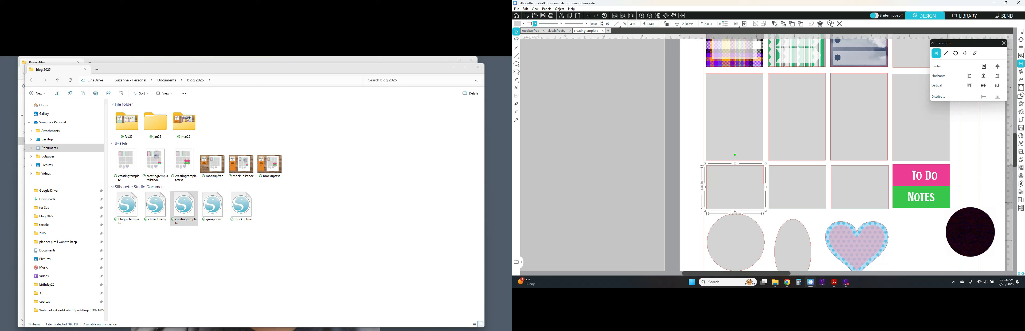
click(1021, 40)
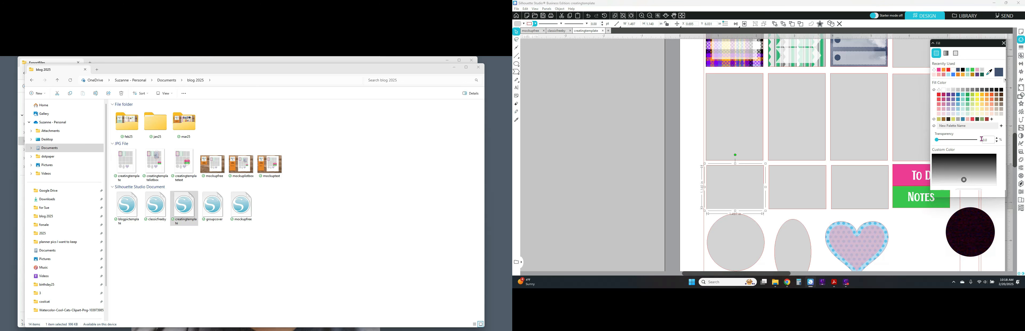
double_click(986, 139)
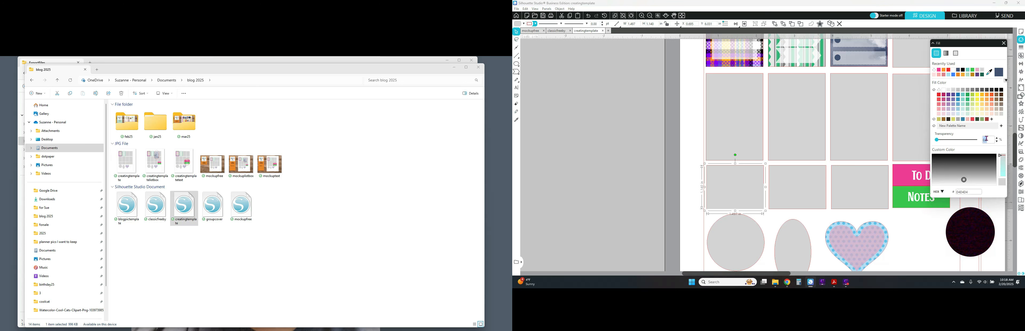
text(50)
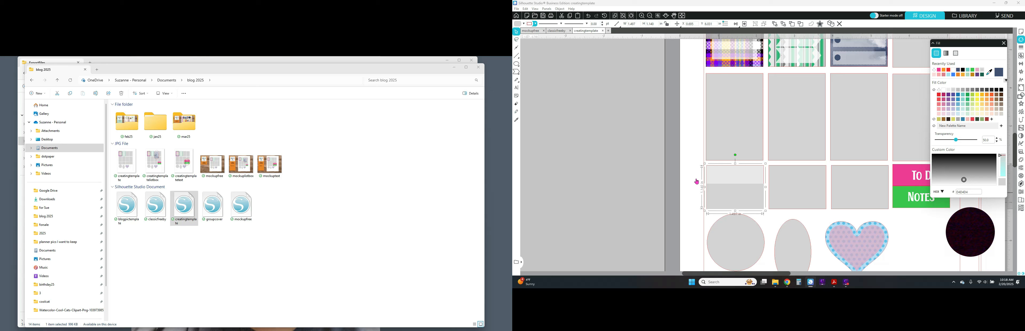
click(651, 183)
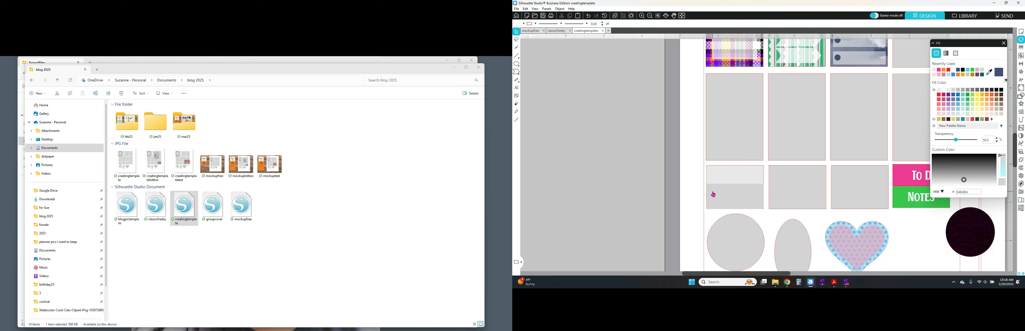
Group the two stacked boxes and fill them purple, undoing the dotted pattern tried on them.
drag(689, 173, 722, 196)
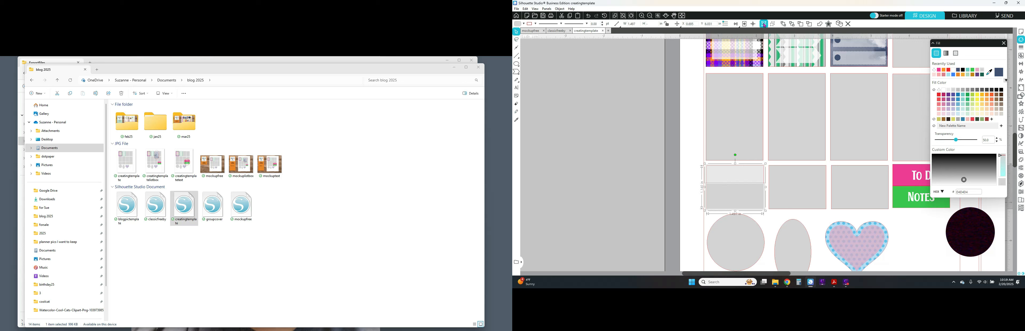
click(763, 25)
click(948, 95)
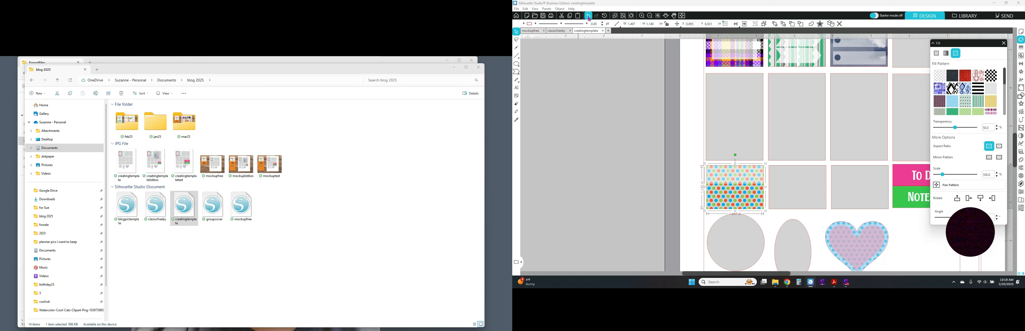
click(588, 16)
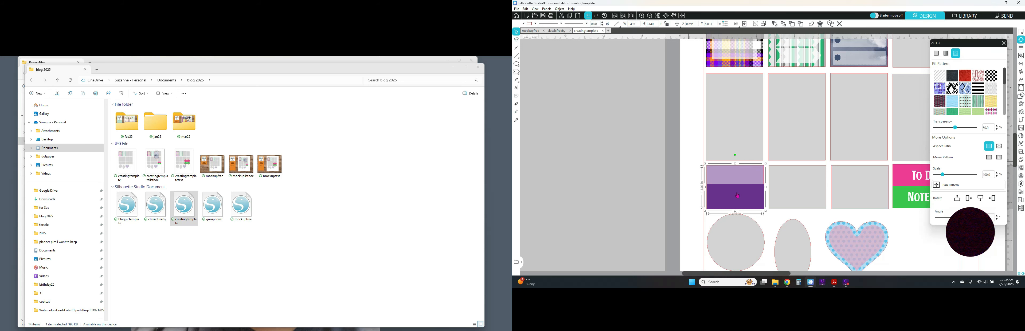
Look at the weekday tracker boxes in the classicfreeby document and return to the creatingtemplate document.
click(562, 31)
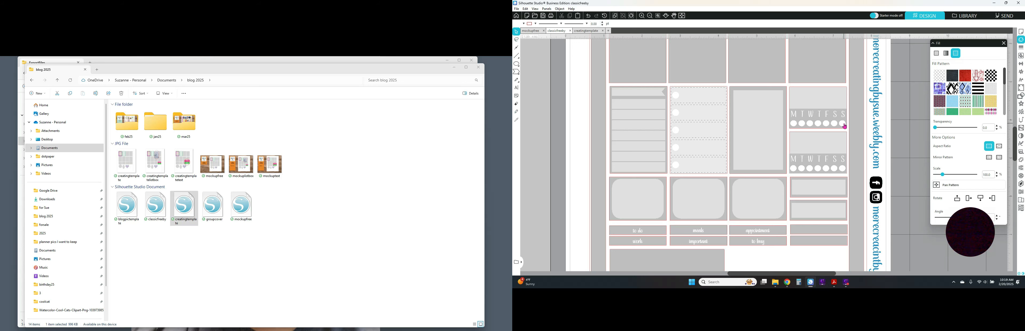
click(589, 33)
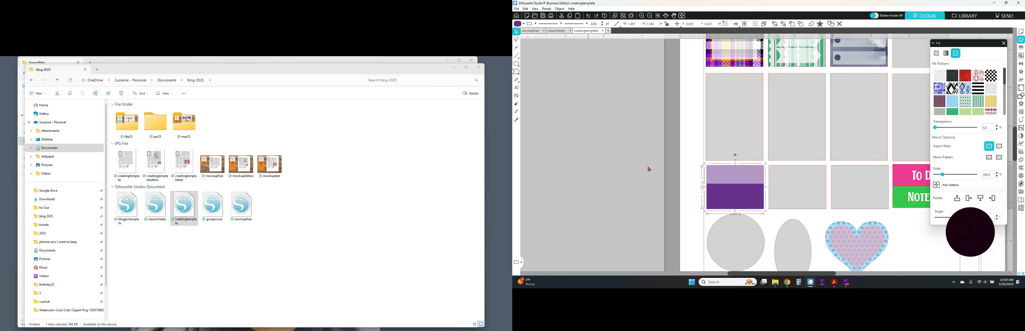
click(649, 169)
Draw a small circle about 0.2 in across in the empty area beside the page.
click(518, 67)
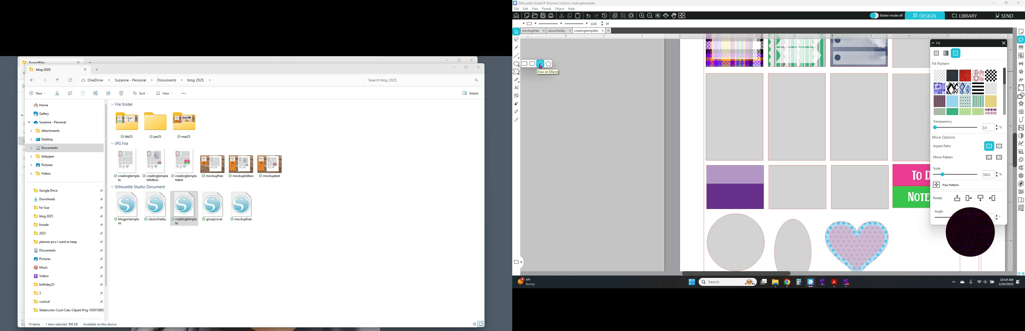
click(542, 66)
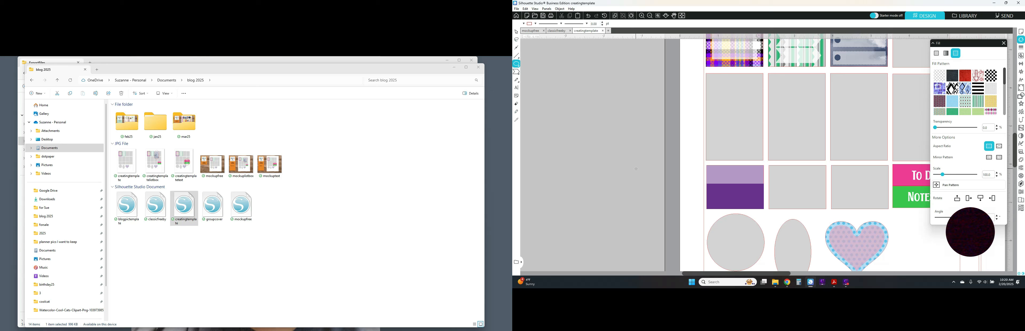
drag(636, 168, 643, 177)
key(v)
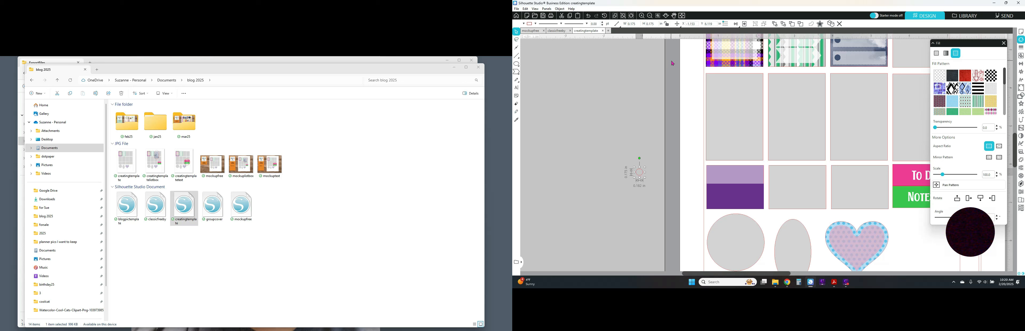
click(647, 112)
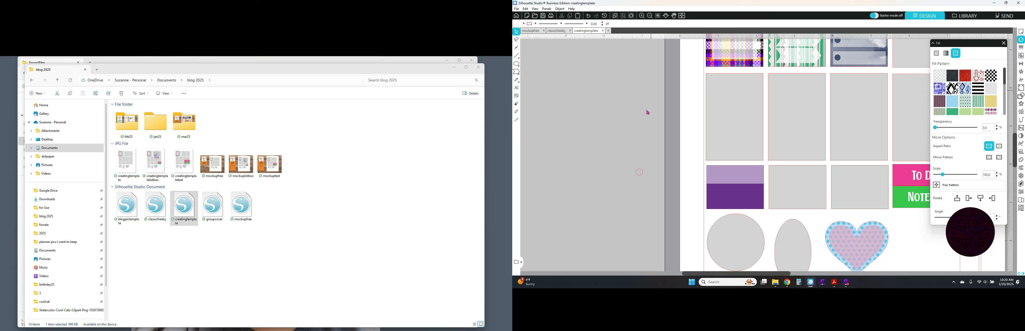
Fill the small circle white and place it in the lower-left corner of the purple box.
click(640, 175)
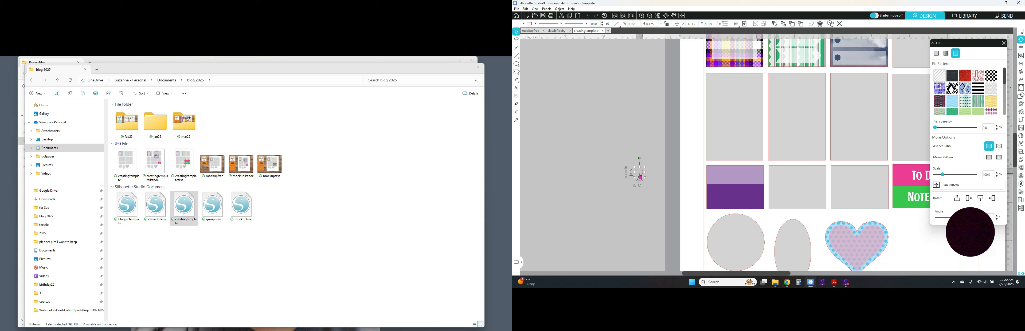
click(524, 25)
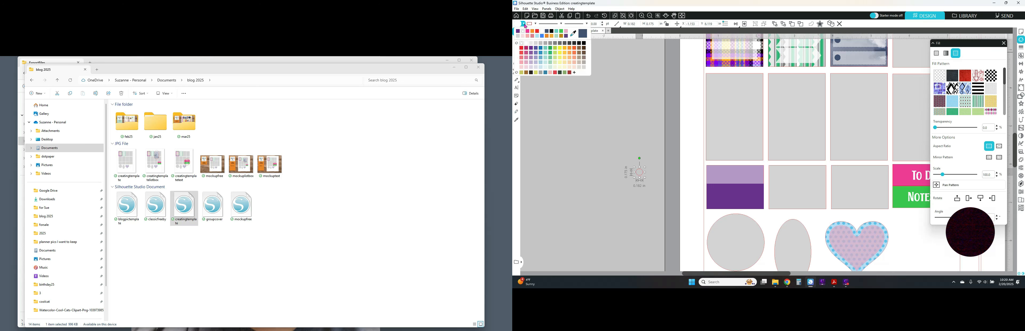
click(537, 32)
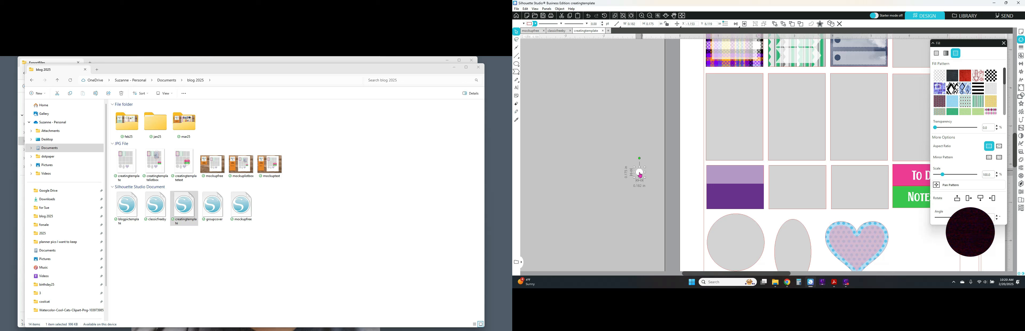
drag(640, 175, 712, 205)
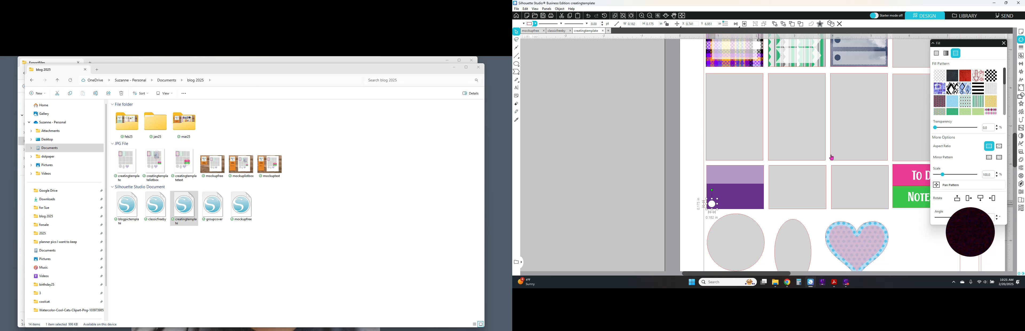
Duplicate the white circle to the right to make a row of seven along the bottom of the purple box.
click(1021, 72)
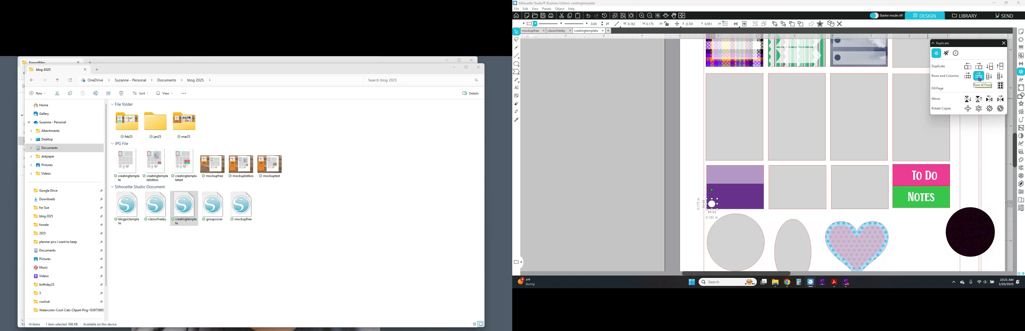
click(980, 79)
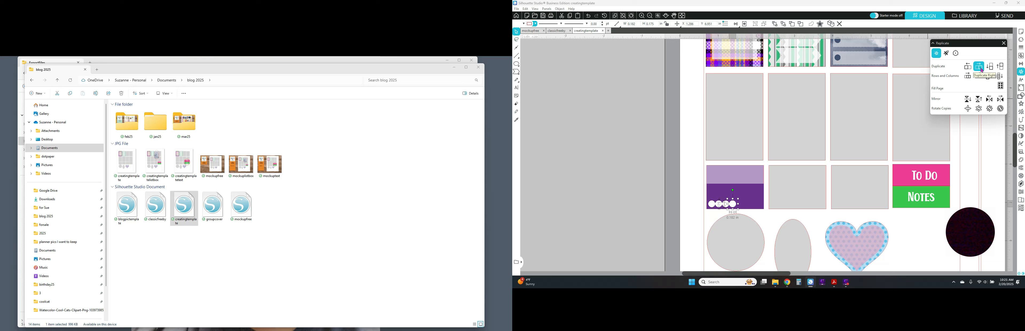
click(982, 71)
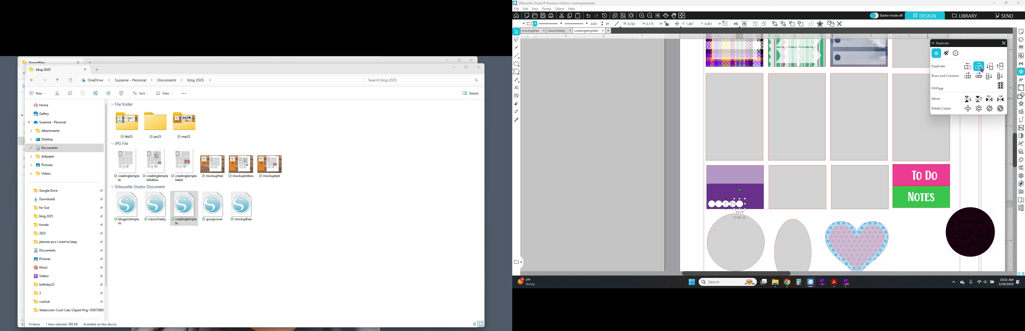
click(982, 71)
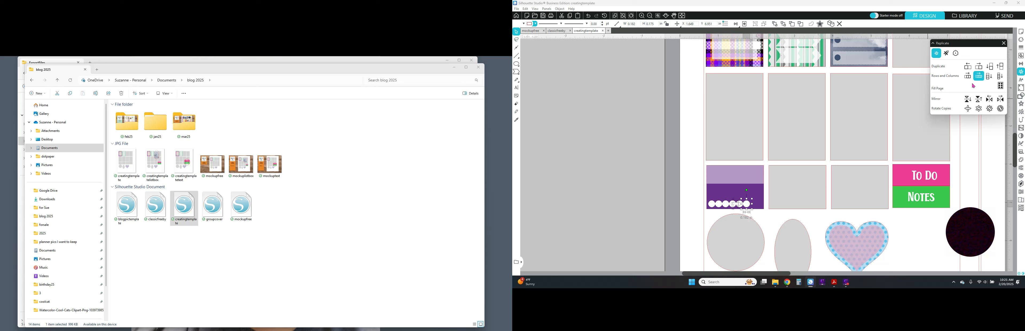
click(982, 70)
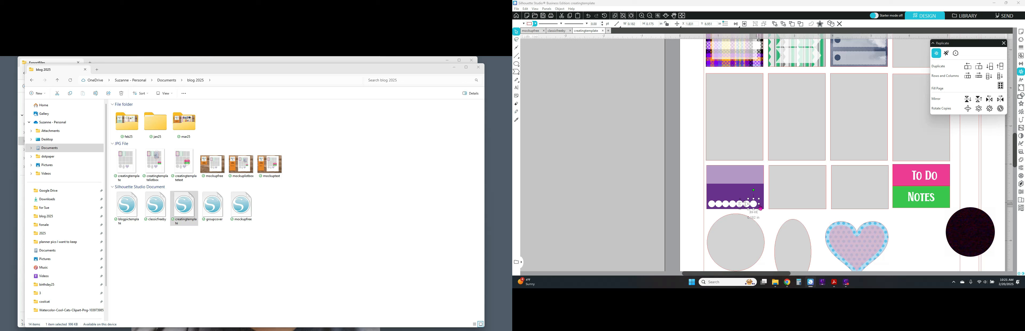
Space the seven white circles evenly from edge to edge of the purple box and align them along their bottoms.
drag(746, 204, 761, 206)
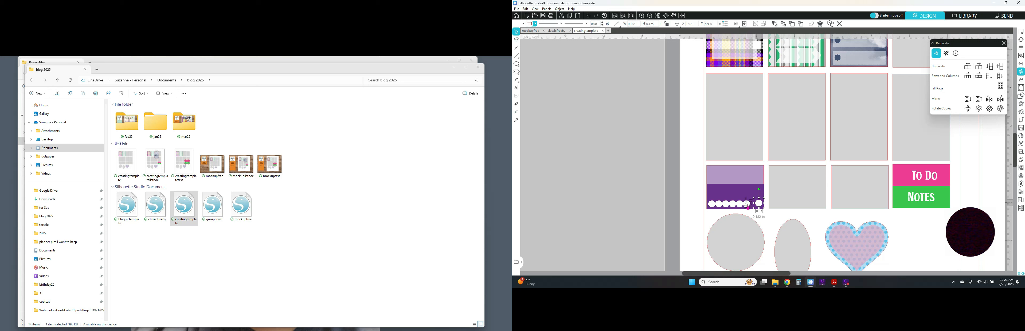
shift+click(747, 206)
shift+click(739, 205)
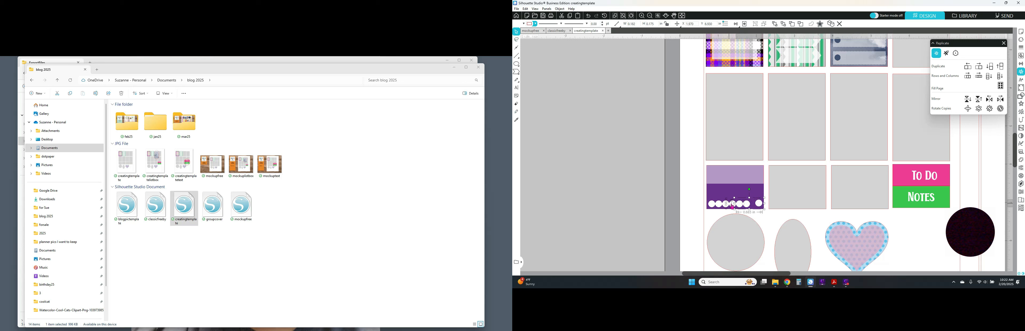
shift+click(733, 206)
shift+click(725, 206)
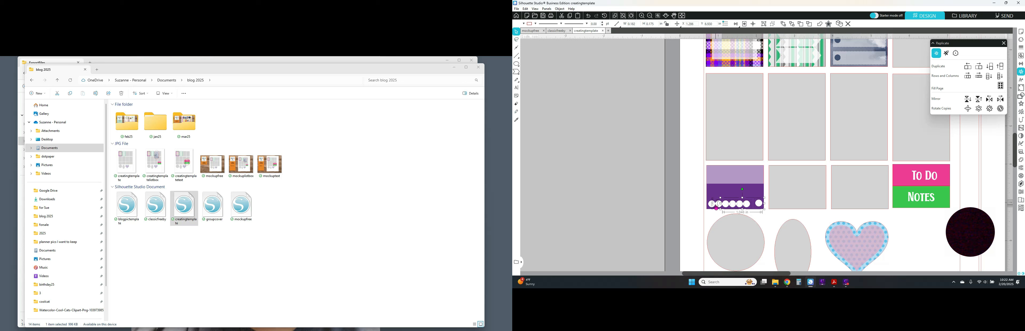
shift+click(720, 206)
shift+click(713, 204)
shift+click(712, 206)
click(1021, 65)
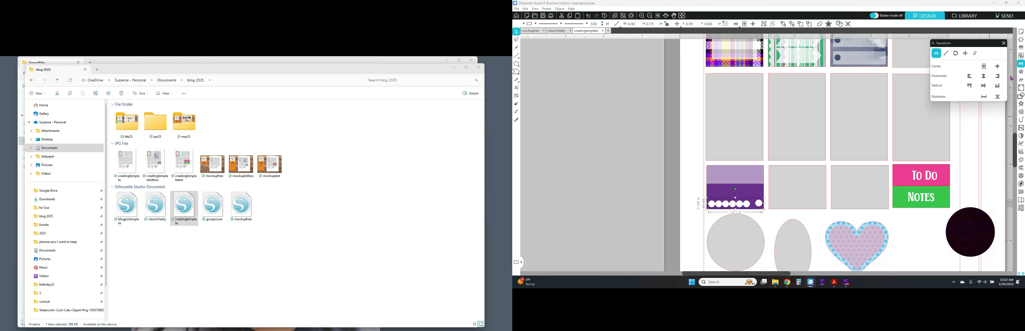
click(985, 99)
click(985, 99)
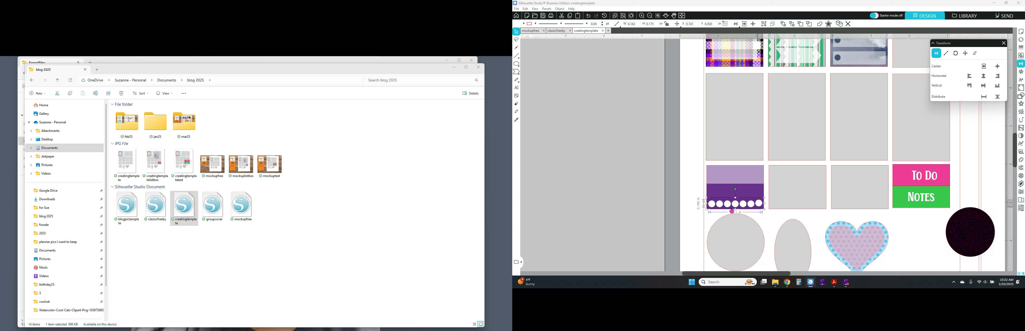
click(998, 89)
click(622, 193)
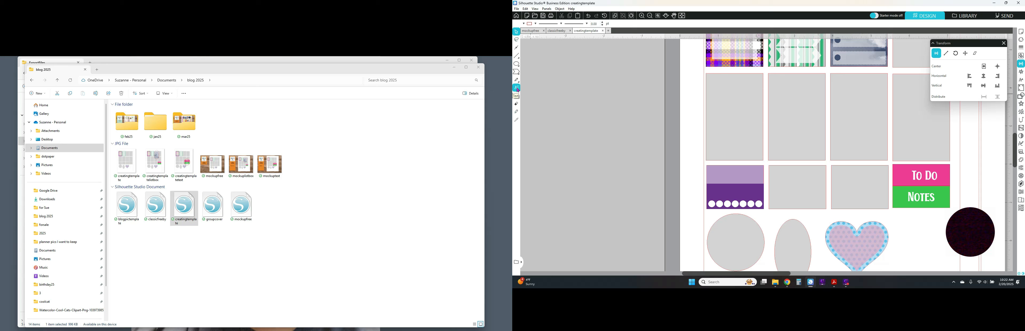
Add the text SMTWTFS in the empty area beside the page.
click(518, 89)
click(612, 154)
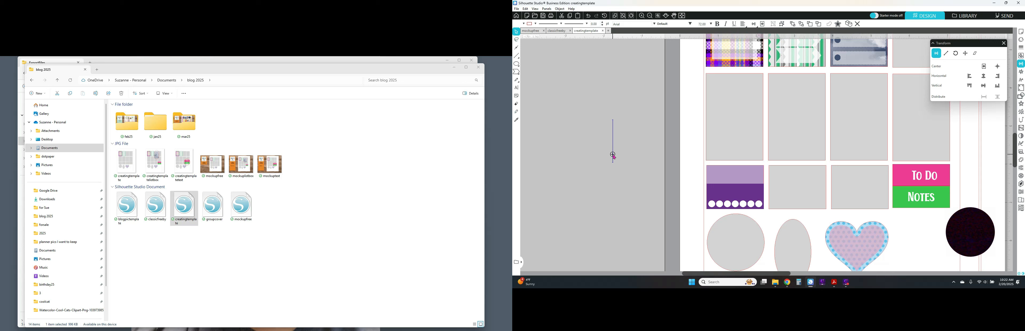
text(S)
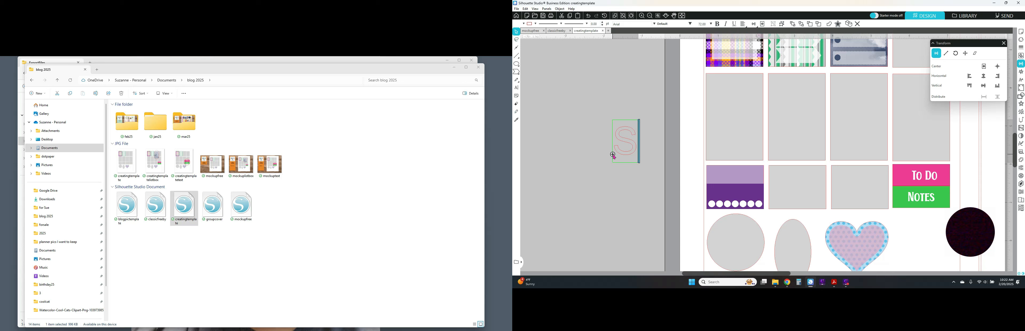
text(MT)
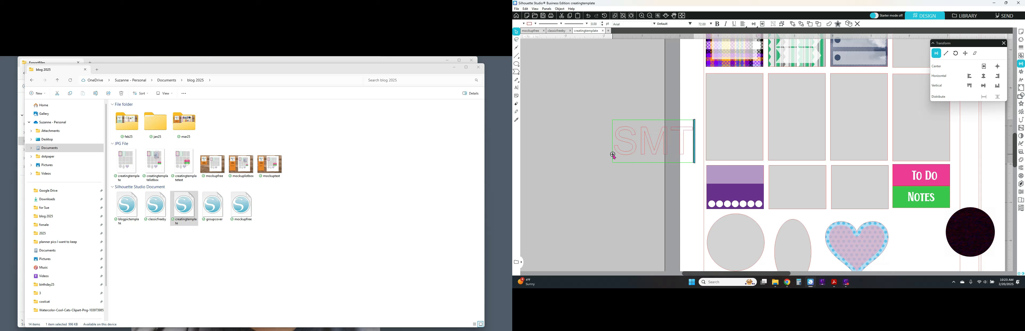
text(WT)
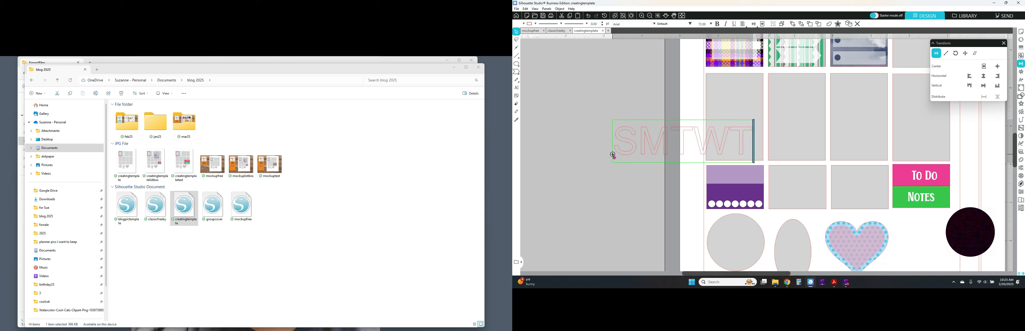
text(FS)
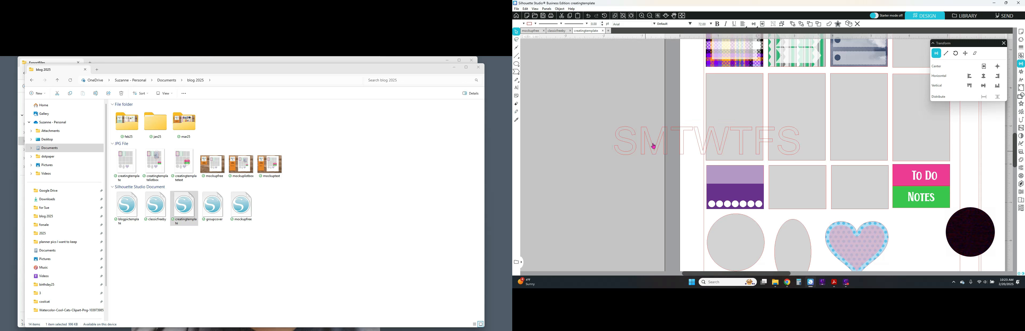
drag(649, 151, 577, 158)
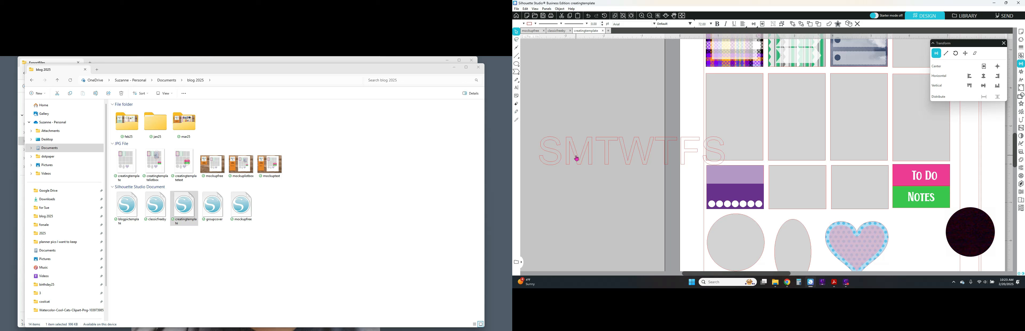
Give the SMTWTFS text a white fill and a white outline.
click(577, 158)
click(576, 152)
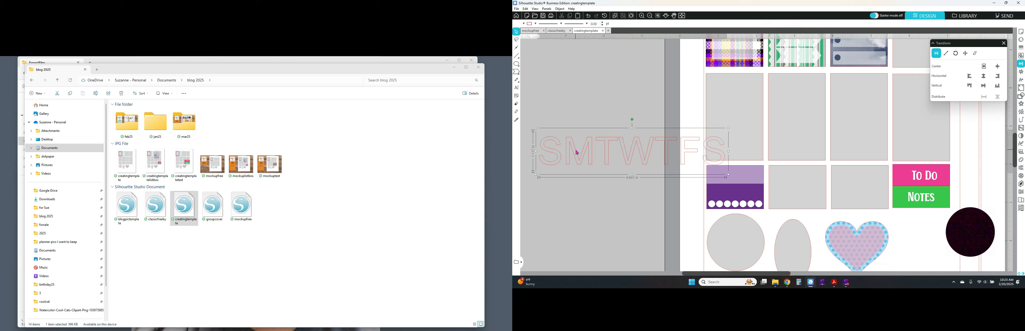
click(524, 24)
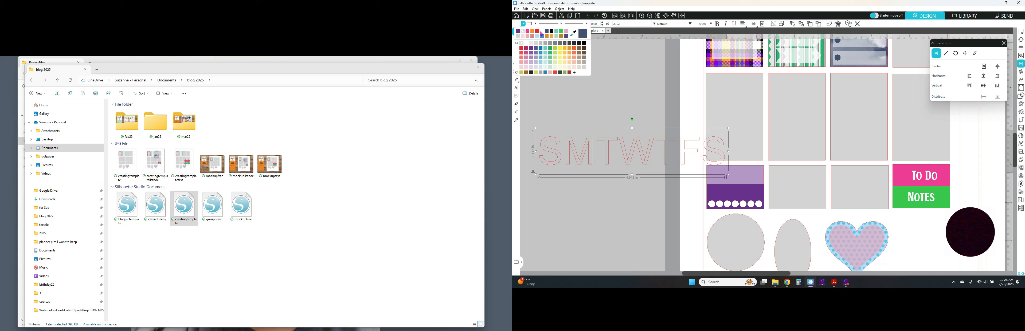
click(541, 31)
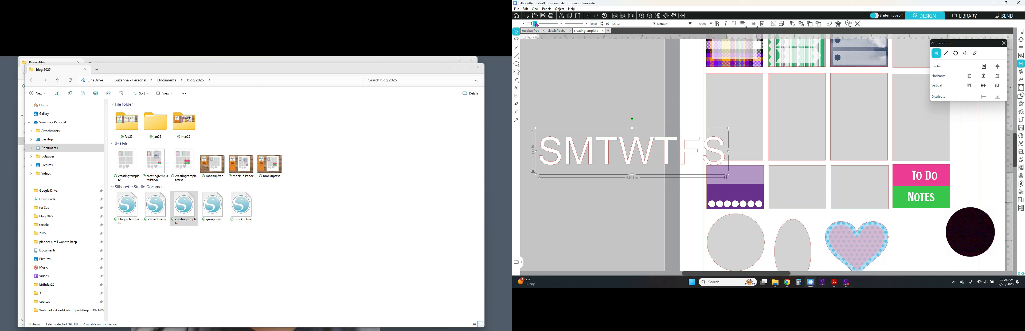
click(536, 23)
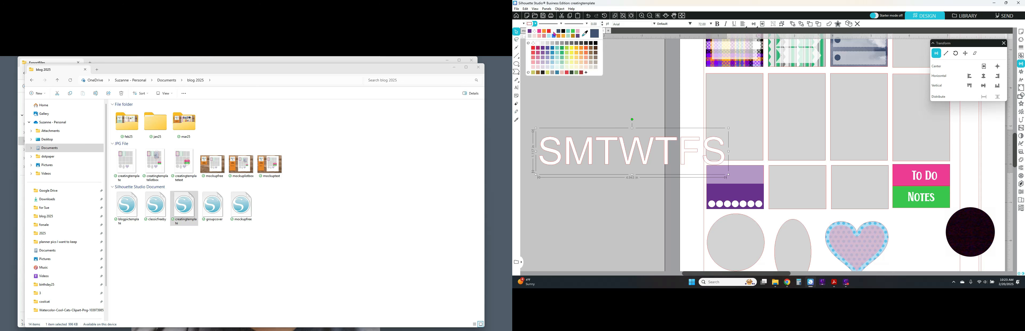
click(553, 32)
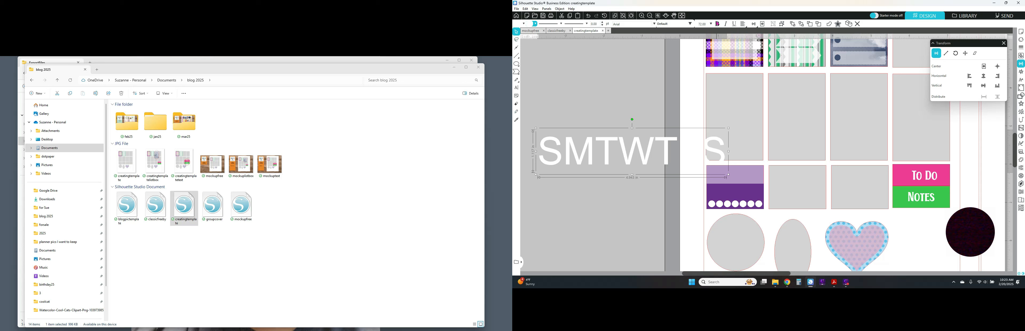
Reduce the SMTWTFS text's font size and change it to the first recently used font.
click(710, 24)
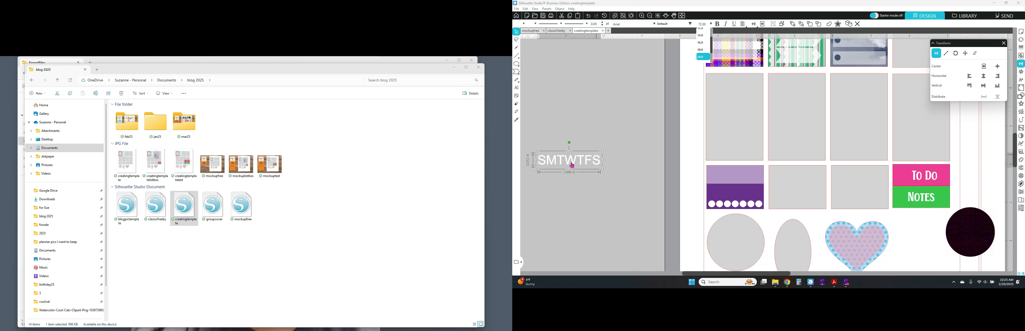
click(581, 163)
drag(586, 162, 634, 167)
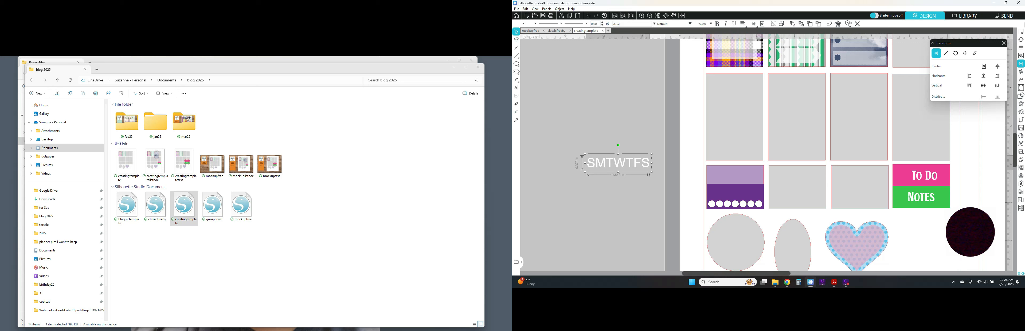
click(1021, 81)
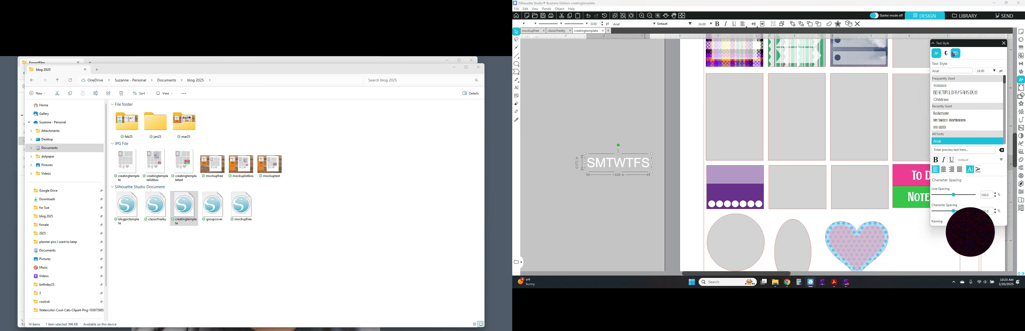
click(948, 114)
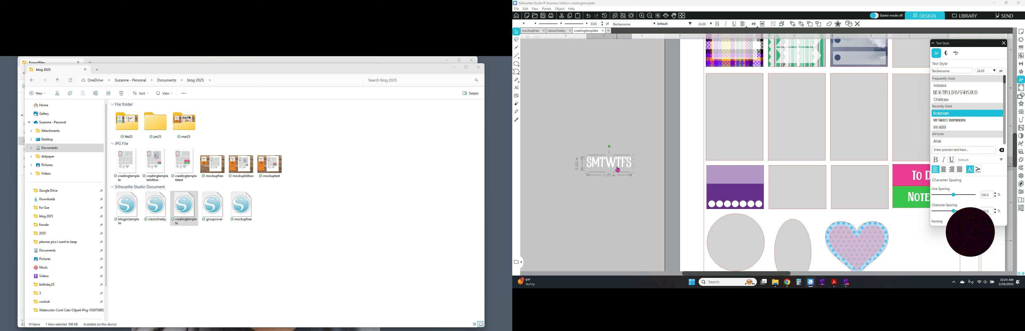
Ungroup the SMTWTFS text into separate letters and move them together onto the purple box, just above the circles.
click(782, 24)
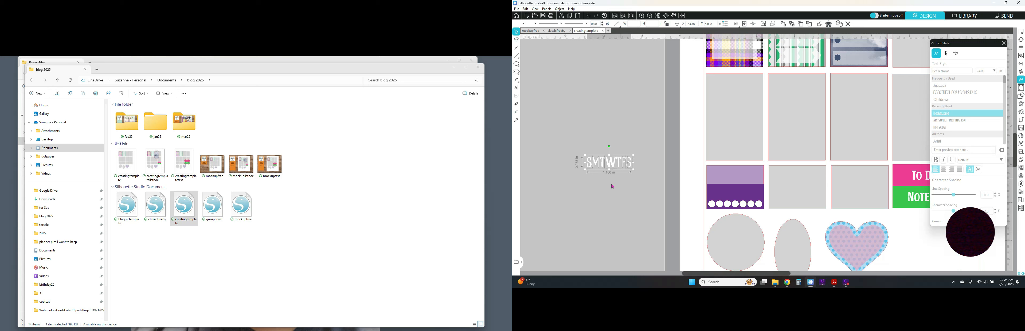
click(584, 177)
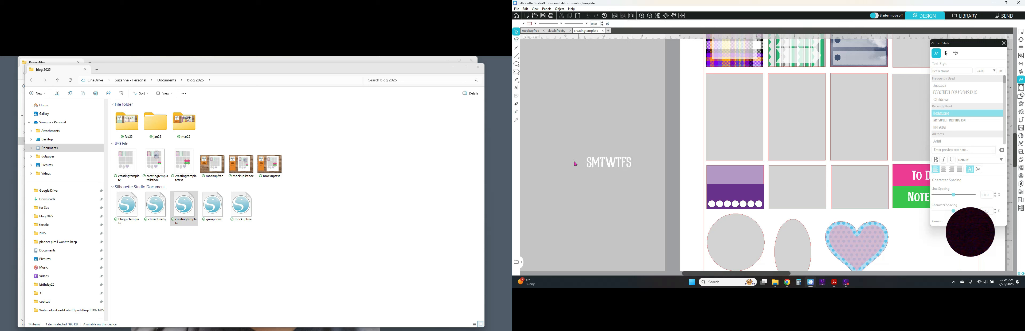
click(607, 165)
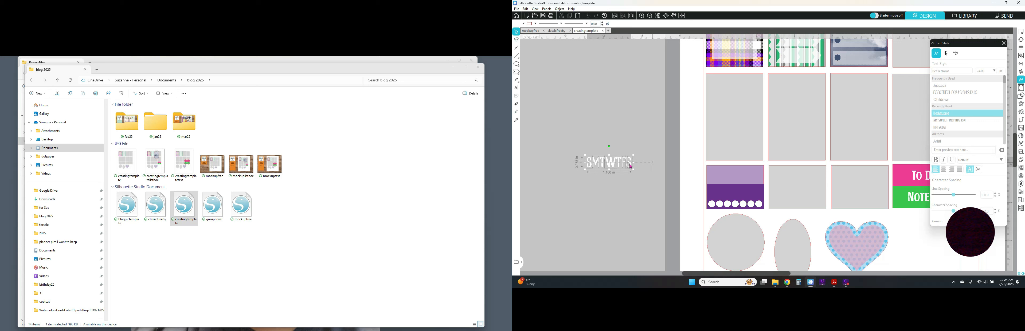
drag(616, 163, 740, 191)
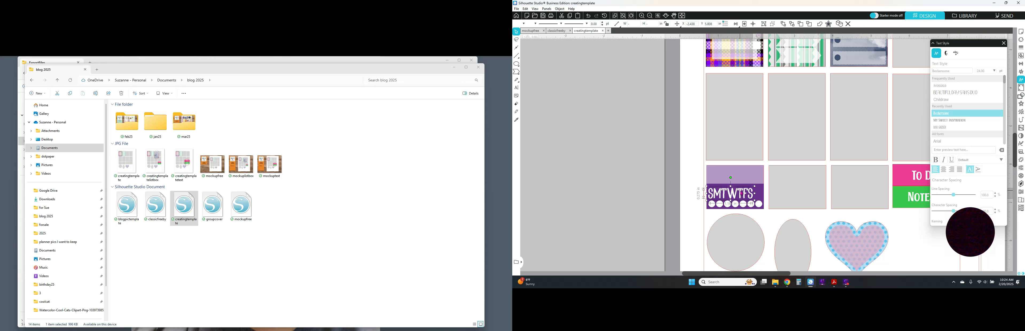
click(624, 207)
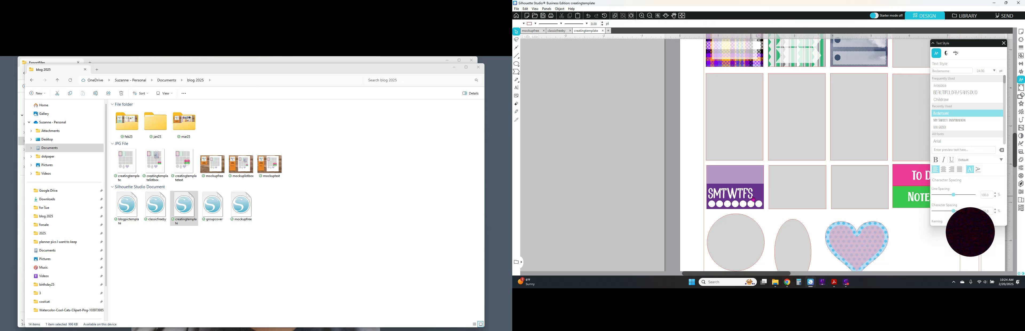
Spread the individual weekday letters apart so that each one sits above its own circle.
drag(751, 198, 762, 199)
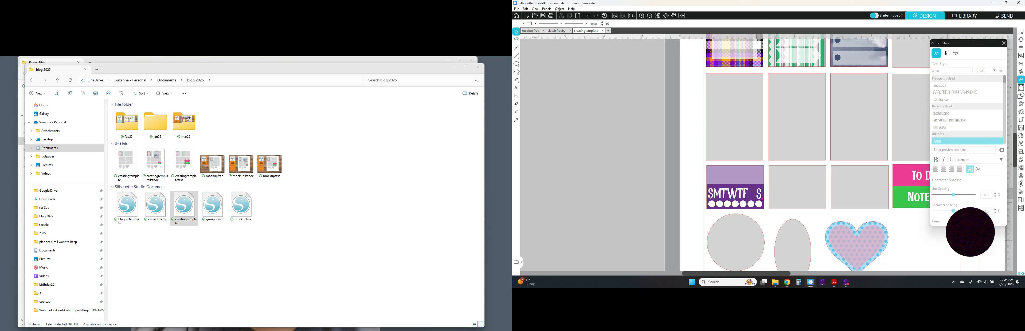
click(759, 202)
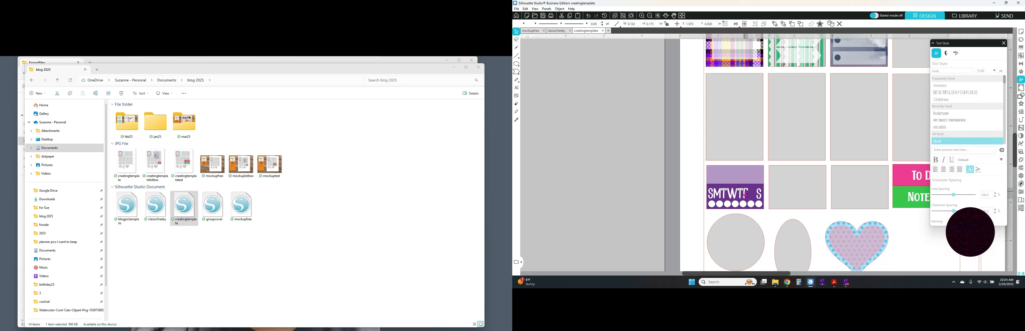
click(747, 194)
drag(747, 197, 722, 197)
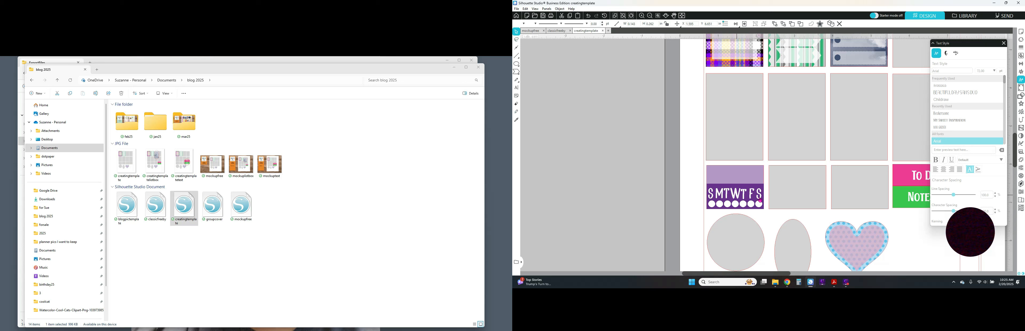
click(758, 197)
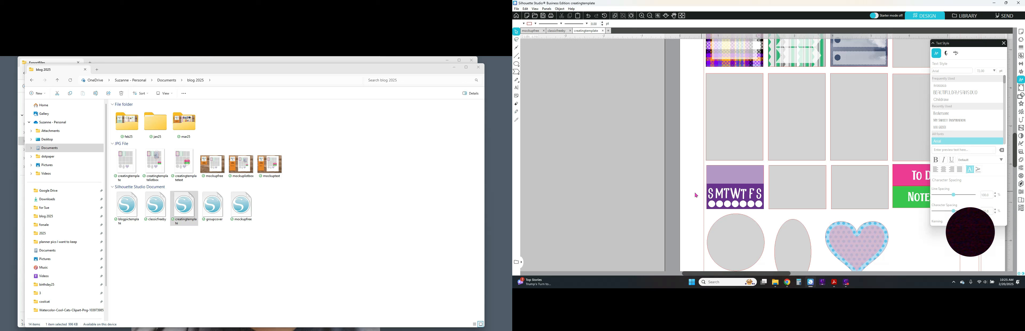
Move all the weekday letters together slightly on the purple box, leaving the box in place.
click(724, 195)
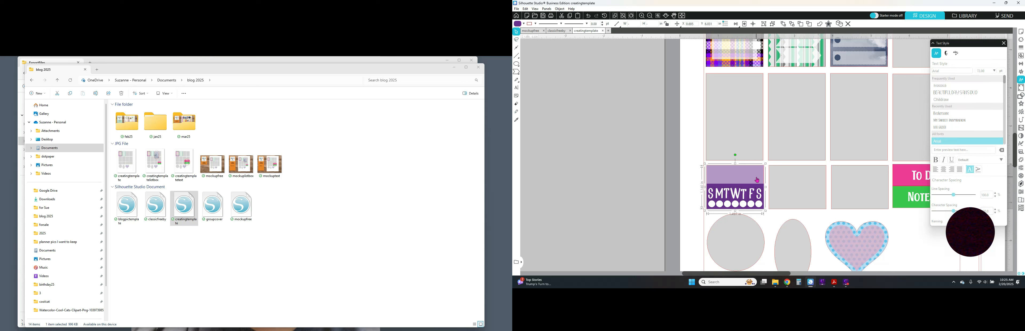
shift+click(756, 179)
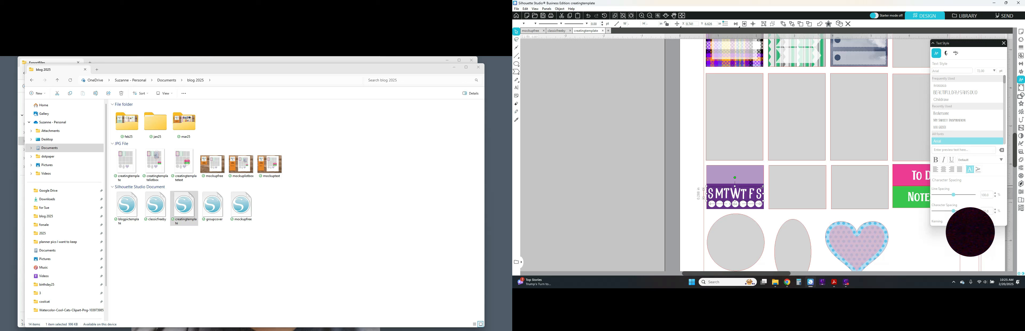
drag(762, 187, 757, 192)
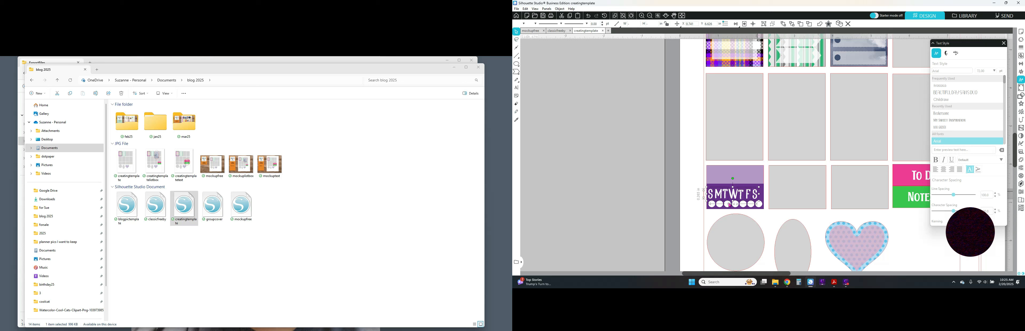
click(694, 192)
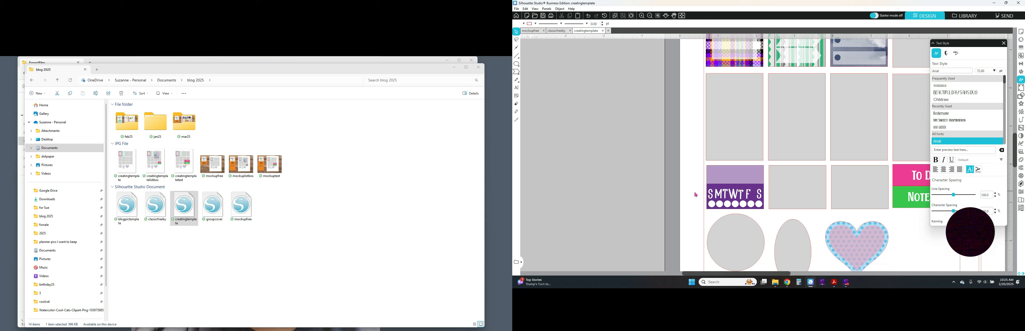
Space the weekday letters evenly in the horizontal direction and align their bottom edges, leaving the purple box out of the selection.
click(708, 195)
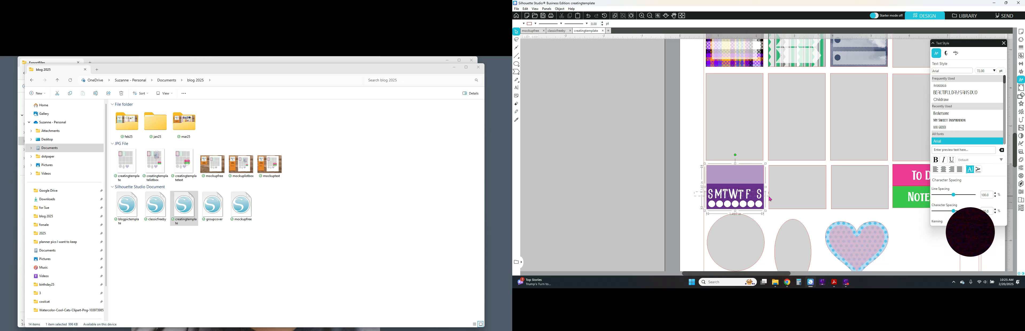
shift+click(746, 178)
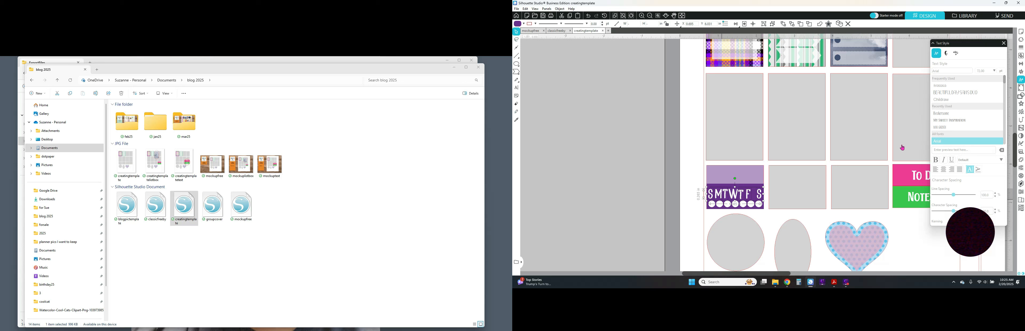
click(1022, 64)
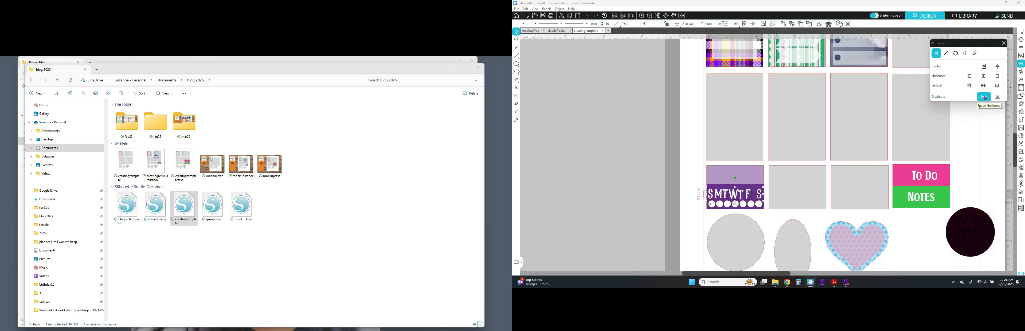
click(984, 97)
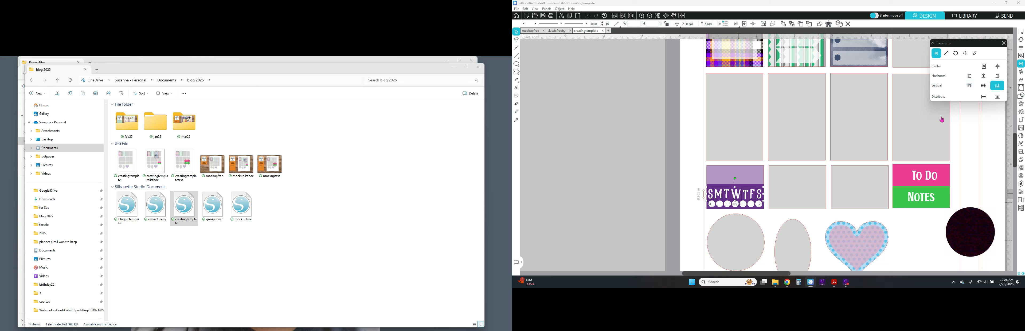
click(983, 96)
click(621, 230)
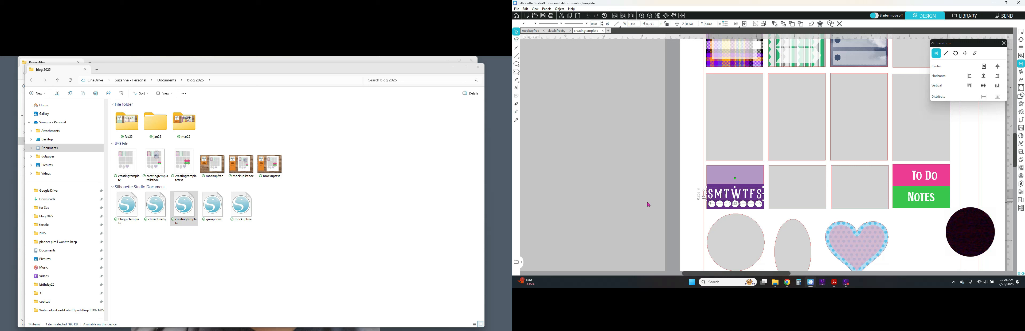
Change the fill colour of the weekday tracker box from purple to yellow.
click(1020, 40)
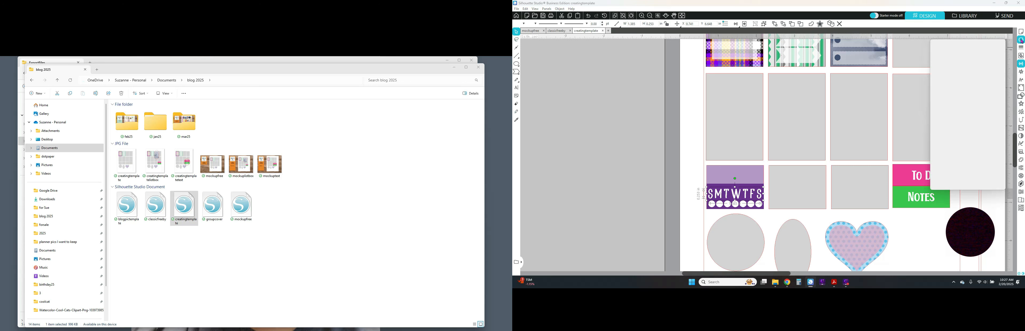
click(757, 175)
click(976, 95)
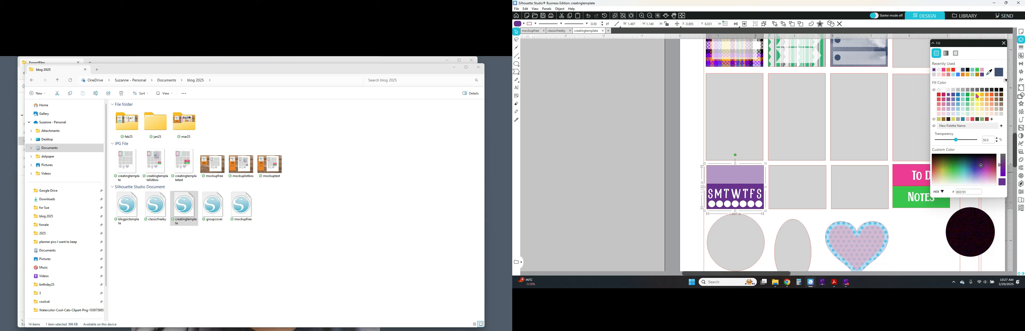
Give the weekday letters a blue fill and a matching blue outline.
click(738, 196)
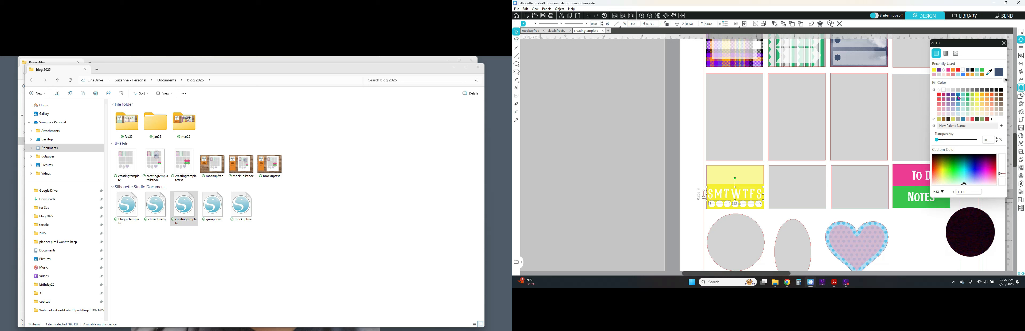
click(960, 98)
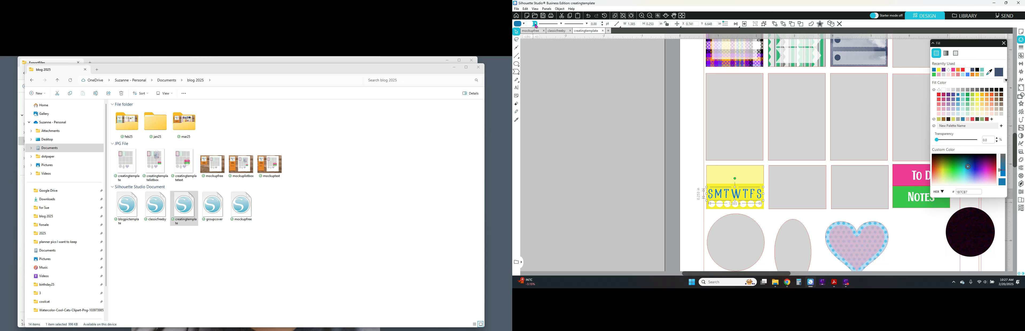
click(534, 24)
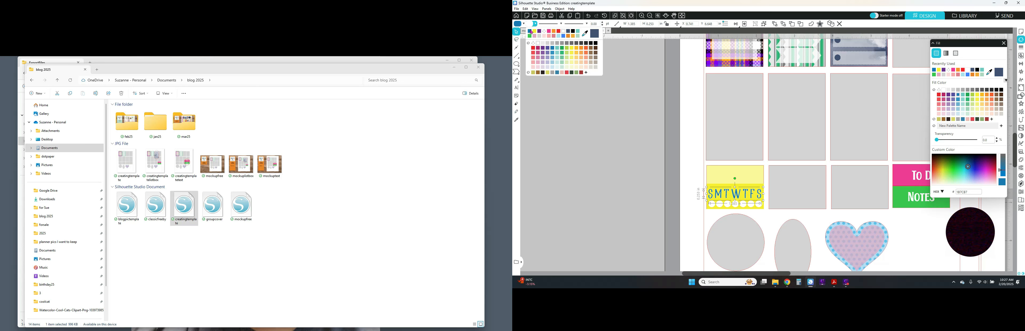
click(528, 32)
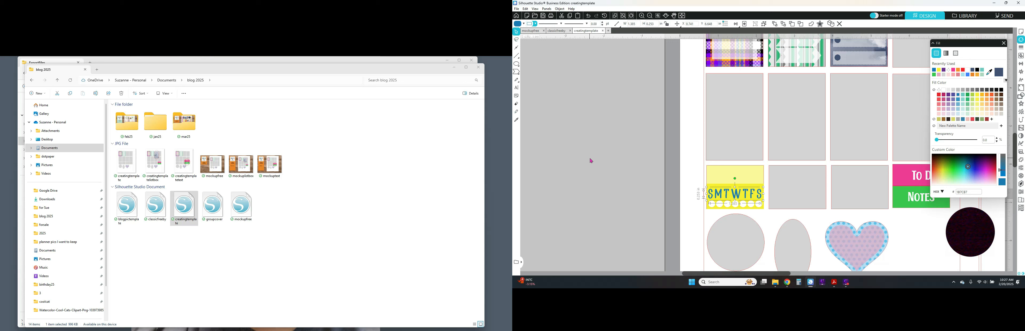
click(604, 185)
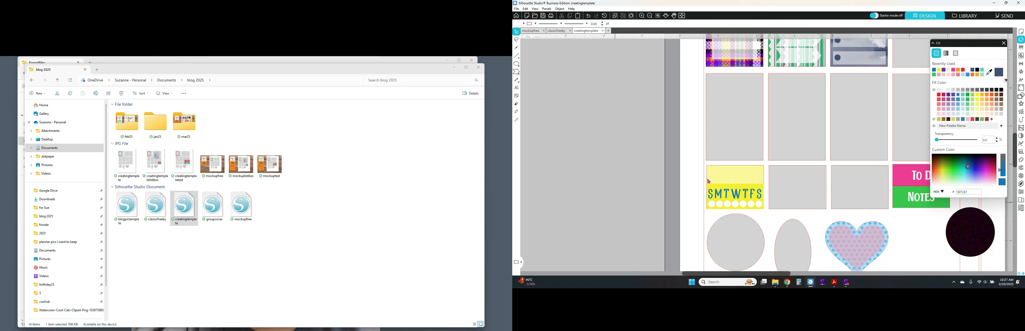